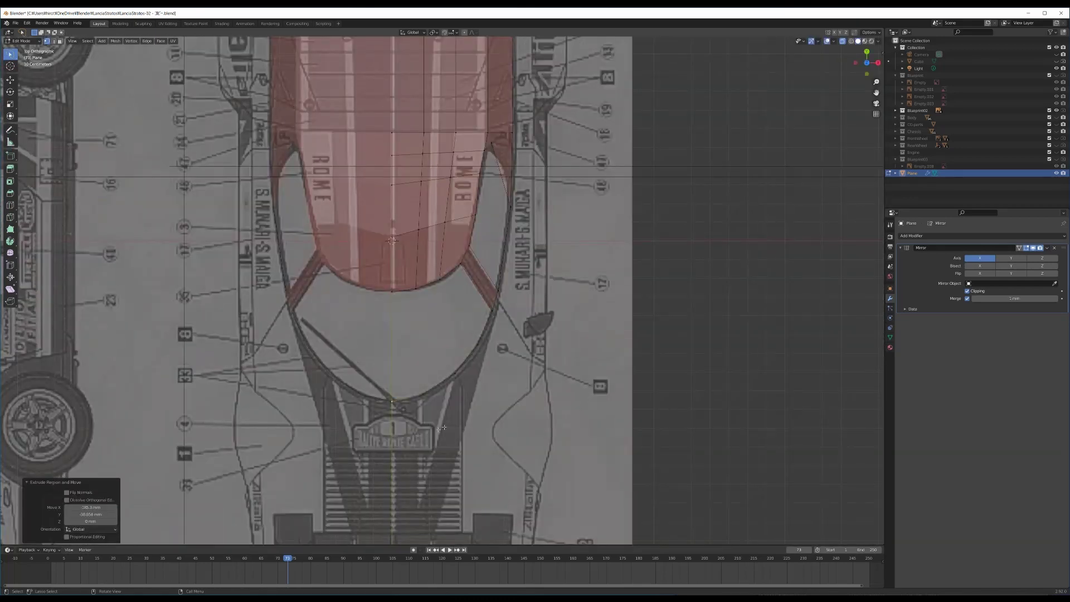
Line up the side-view blueprint in Right Ortho, then switch to the front orthographic view.
key(KP_3)
key(r)
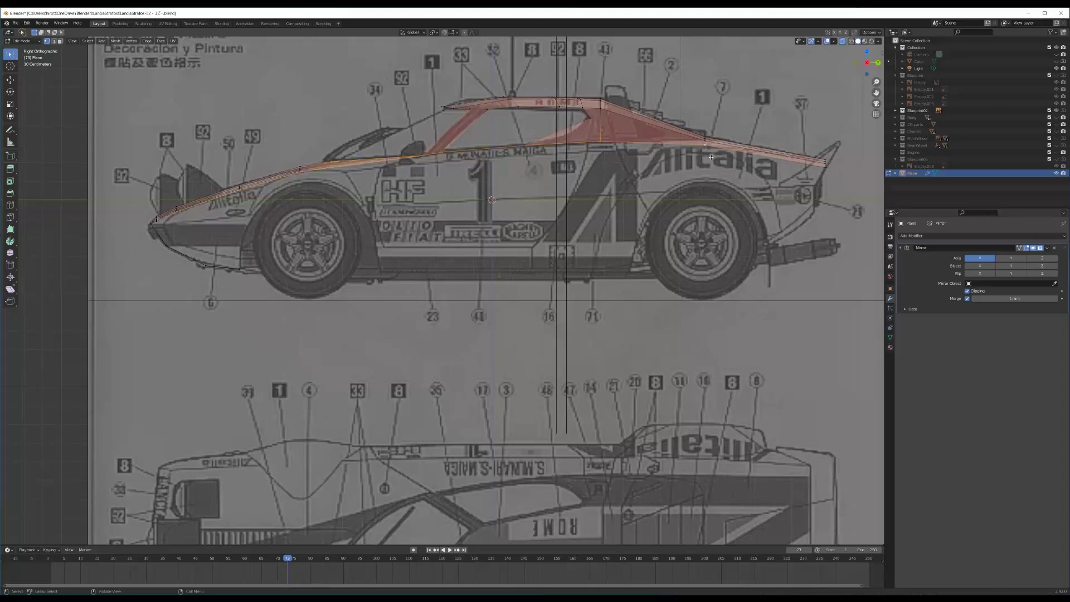
key(KP_1)
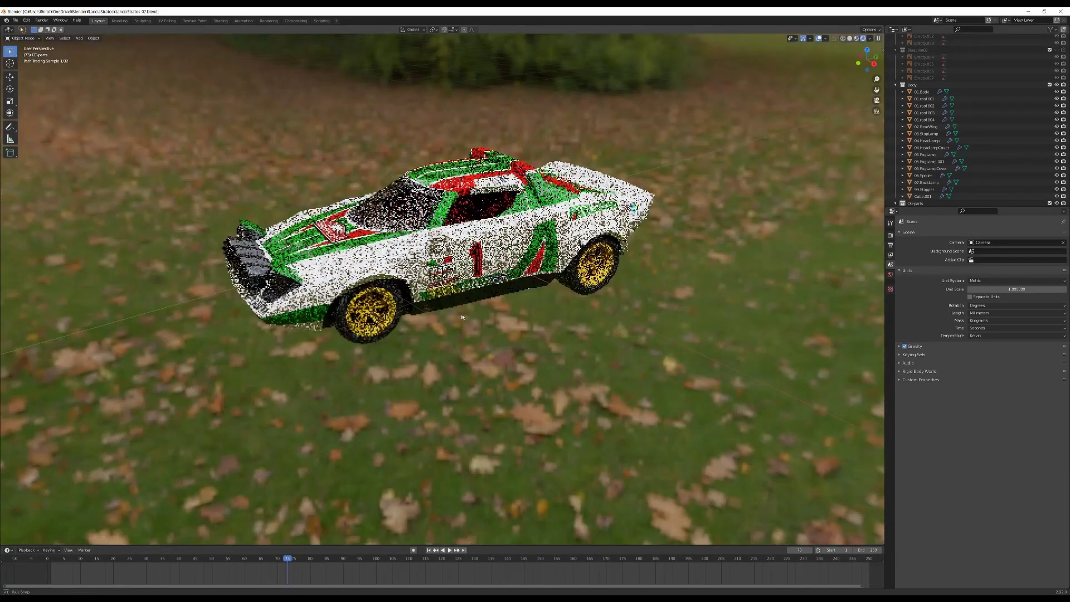
Orbit the rendered Alitalia-liveried Stratos to view its front.
mouse_move(439, 230)
middle_down()
mouse_move(616, 327)
mouse_move(661, 250)
middle_up()
scroll(616, 327, up, 3)
scroll(616, 327, down, 3)
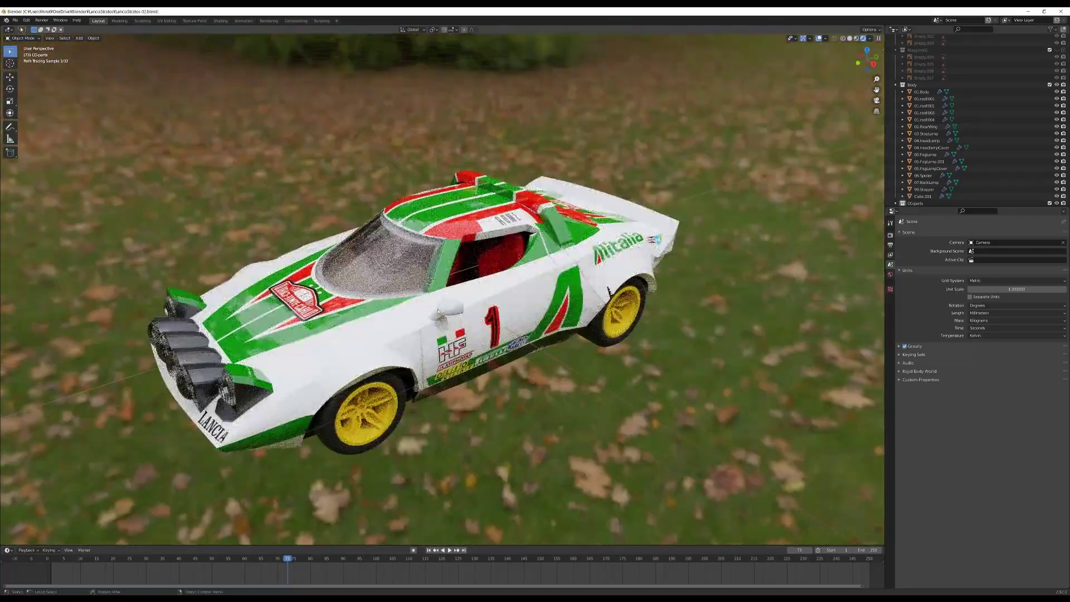